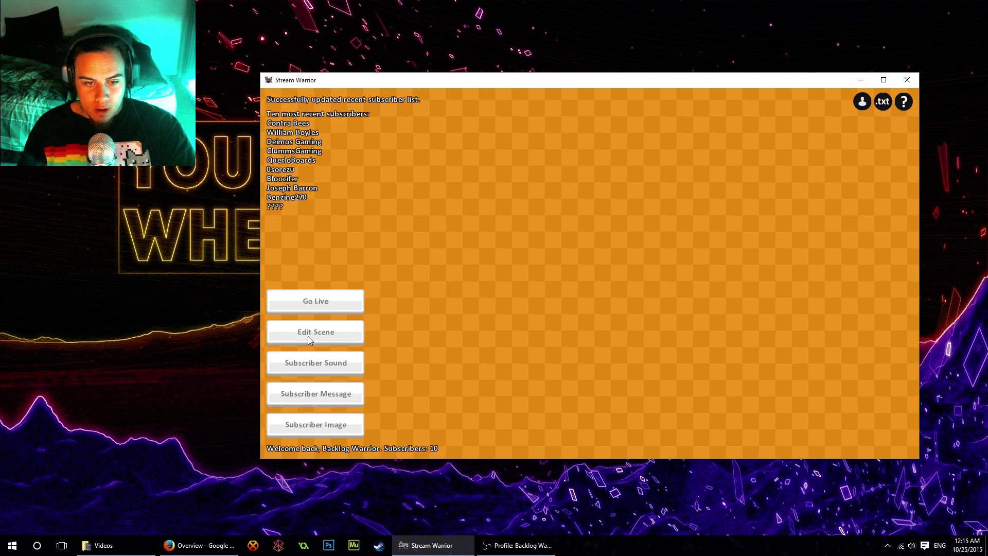
Open the subscriber alert's scene editor and raise its display time (TTL) to 5 seconds.
click(307, 335)
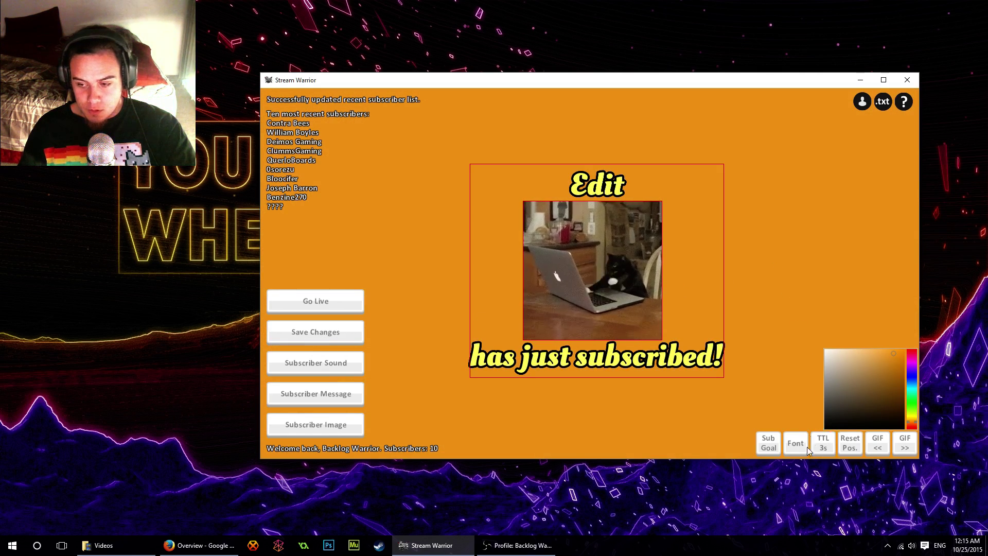
click(823, 443)
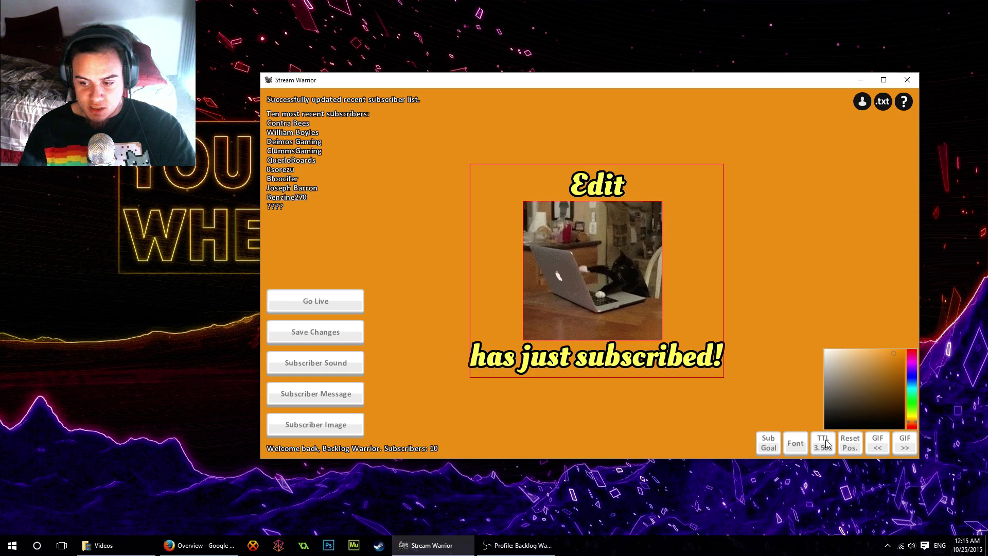
click(823, 443)
click(823, 442)
click(823, 442)
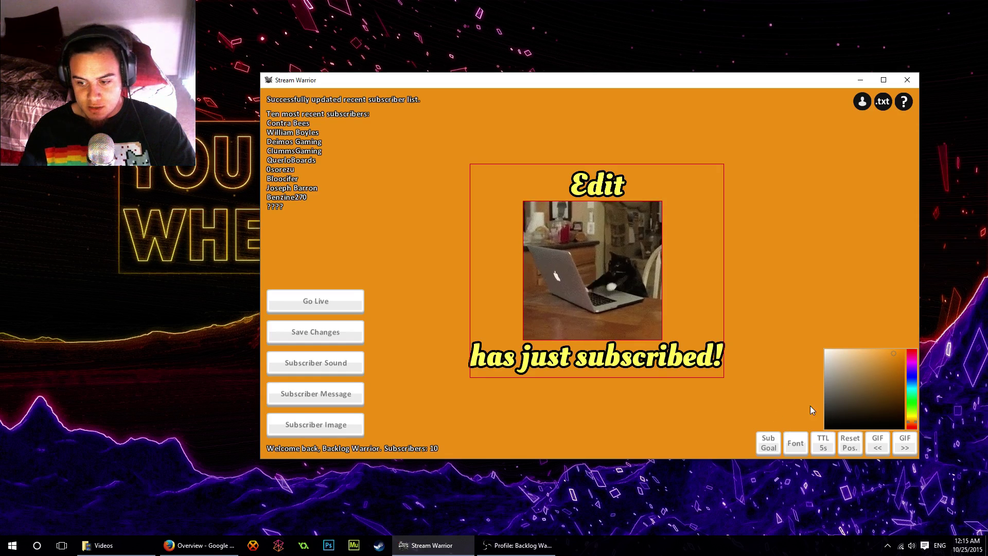
Cycle the TTL through 8, 9.5 and 10 seconds, then step back so it reads 3s.
click(824, 446)
click(824, 447)
click(824, 447)
click(825, 448)
click(825, 448)
click(826, 452)
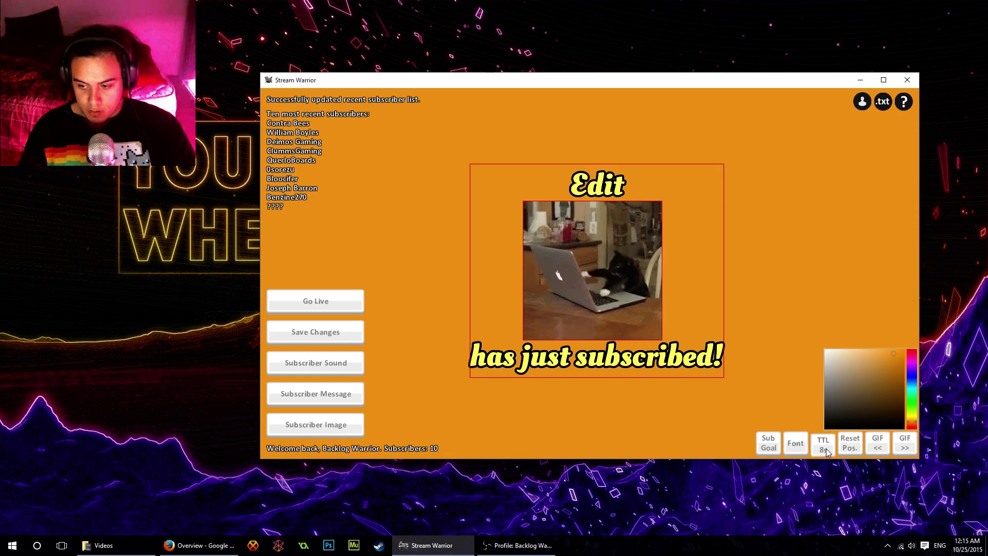
click(827, 451)
click(827, 452)
click(828, 454)
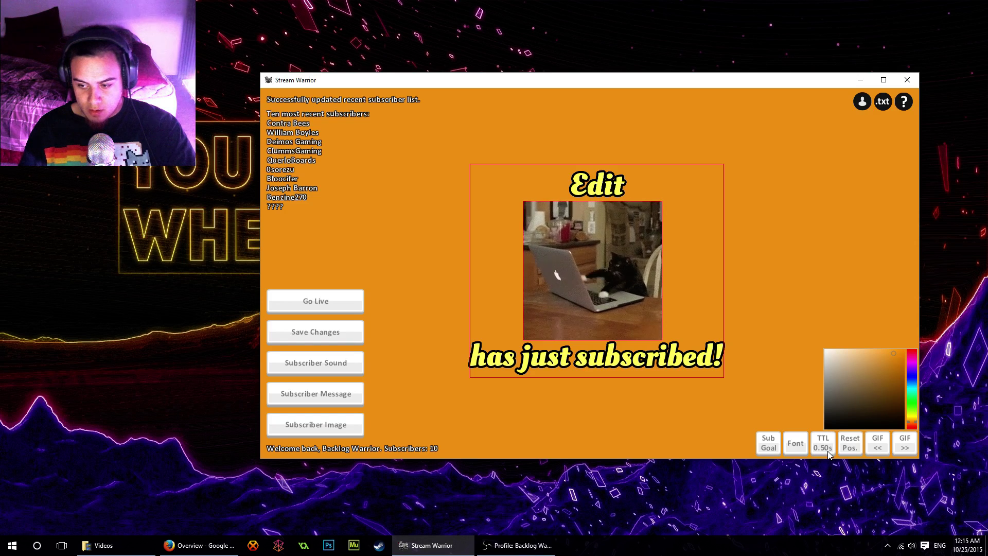
click(828, 453)
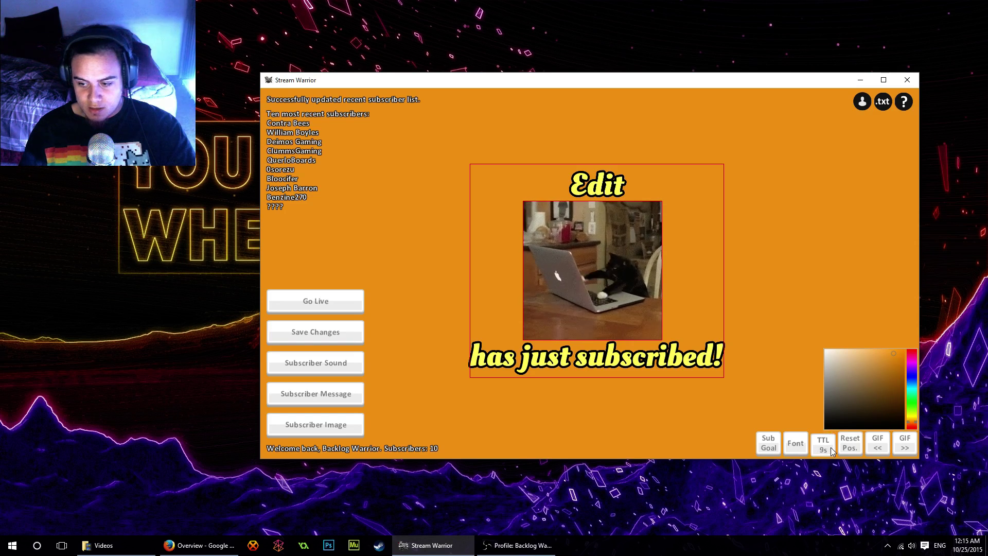
right_click(832, 451)
right_click(832, 451)
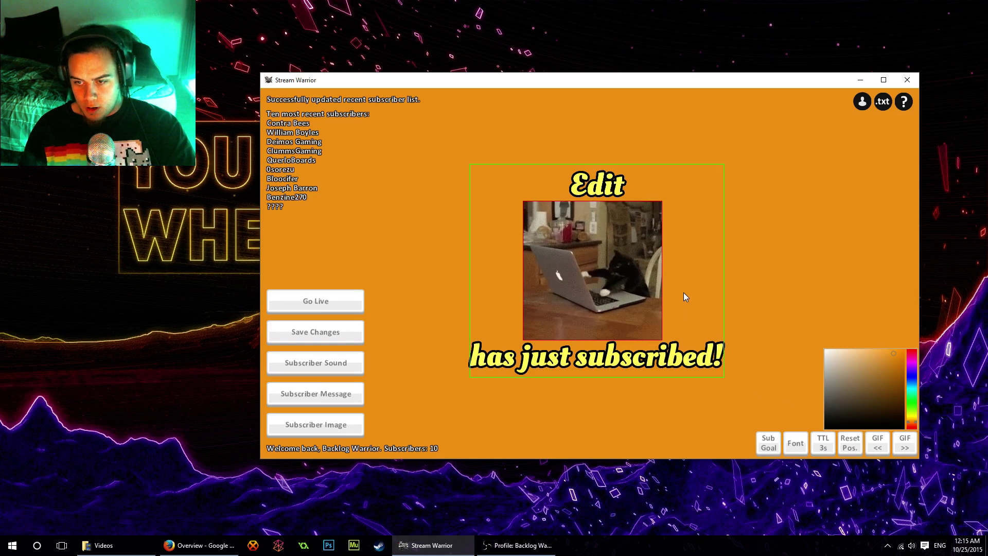
Load ChainsawGeometric.ttf from Downloads > Fonts > chainsaw-geometric as the alert text font.
click(795, 443)
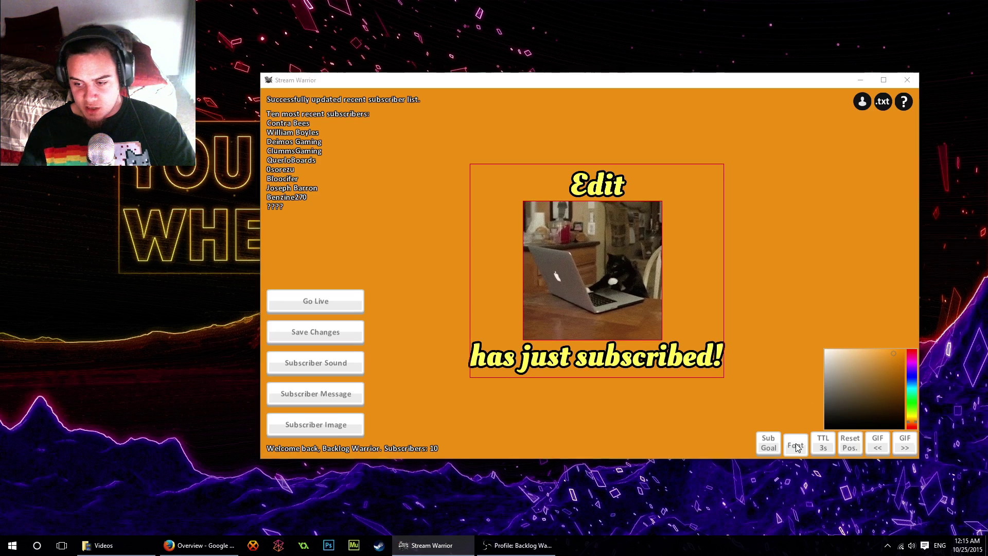
drag(358, 15, 757, 178)
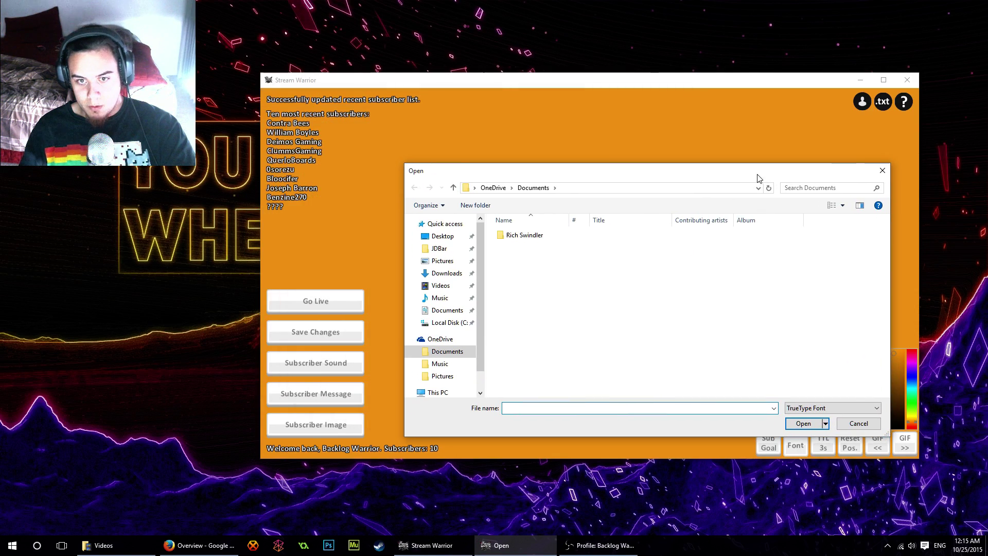
click(441, 273)
scroll(740, 306, down, 10)
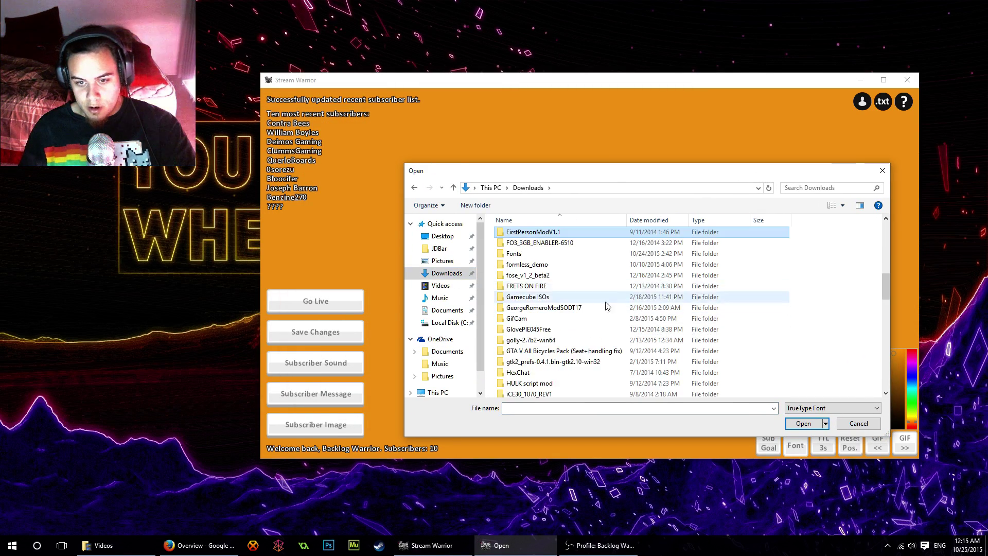
click(512, 254)
double_click(512, 254)
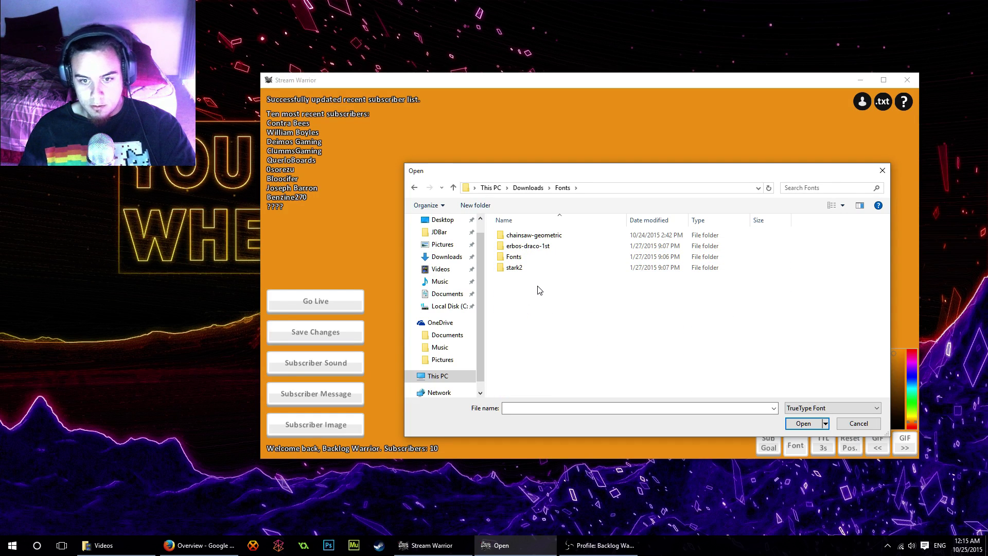
double_click(538, 236)
double_click(538, 236)
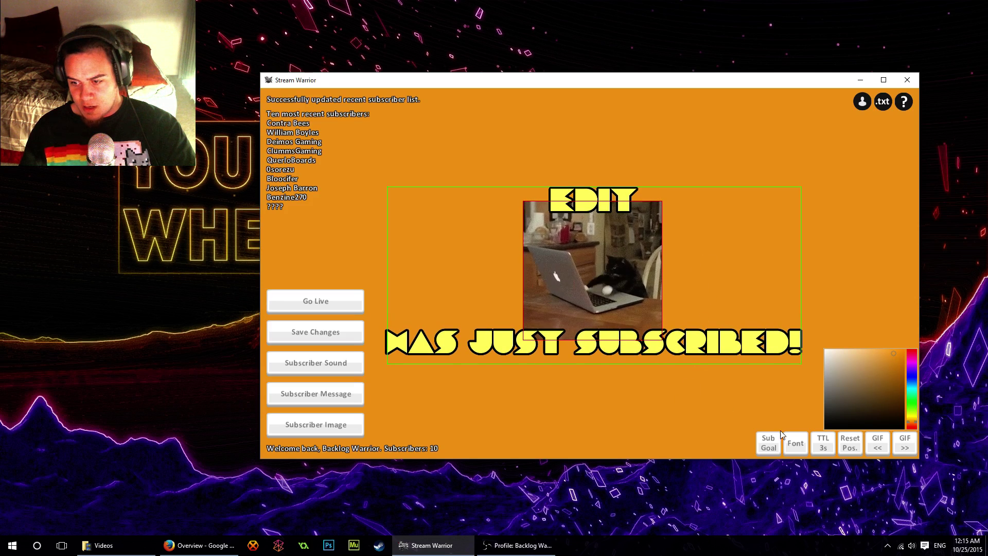
Dismiss the Sub Goal 'coming soon' notice, then save the scene changes and exit the editor.
click(768, 443)
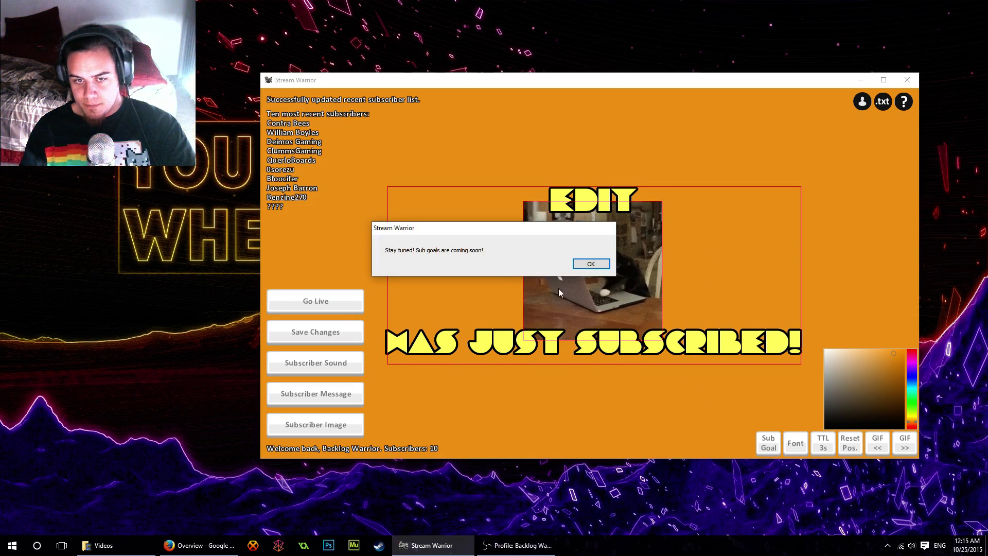
drag(508, 233, 569, 253)
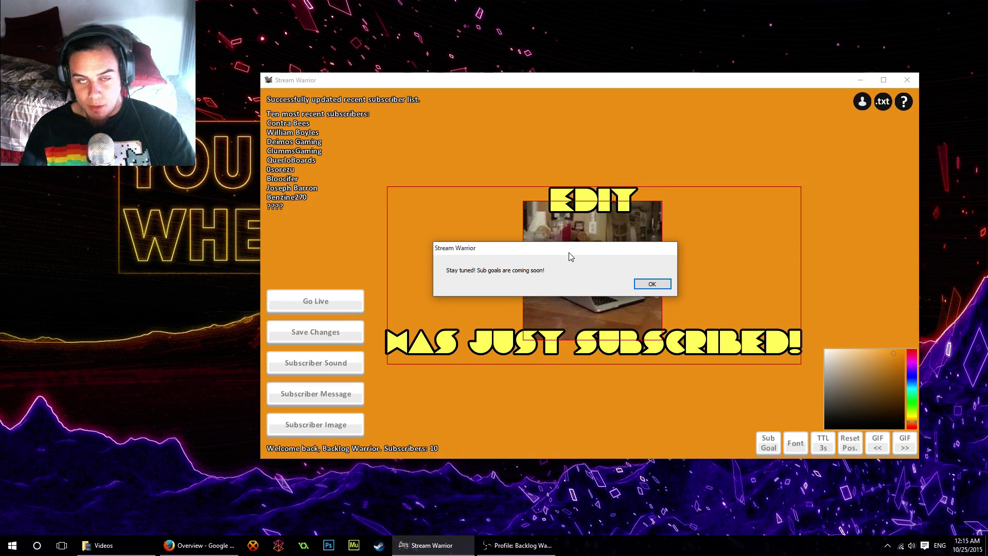
click(651, 284)
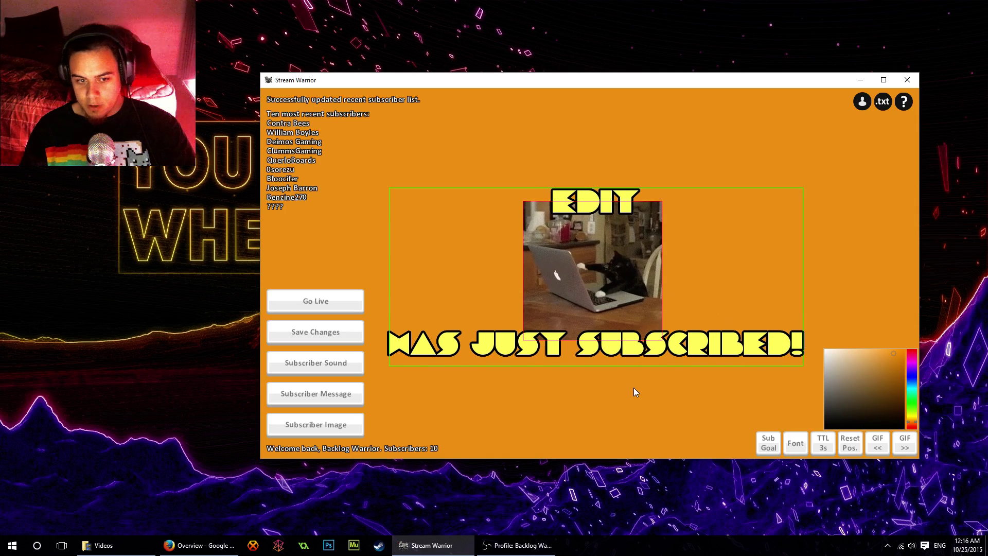
click(343, 333)
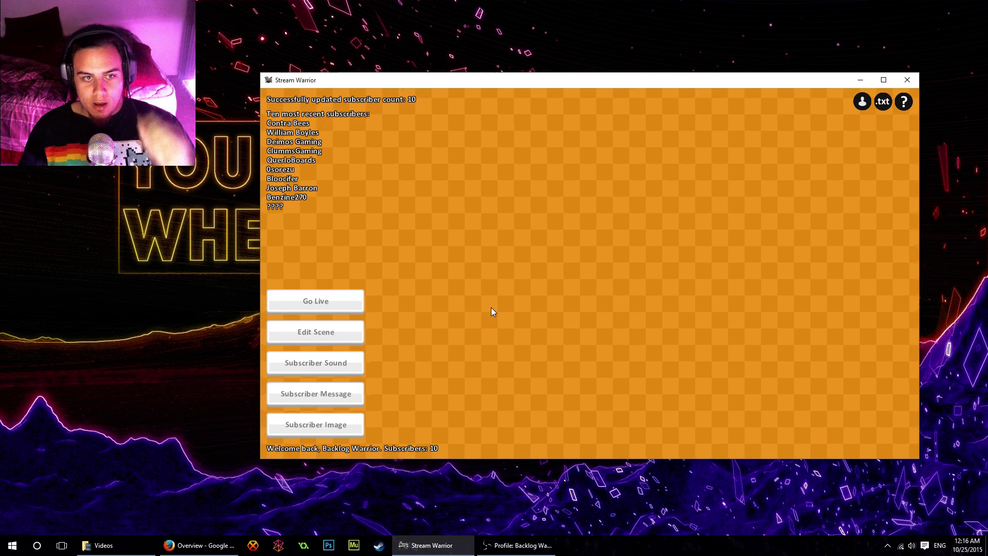
Open the Text Files folder from the .txt button and resize it so Stream Warrior shows behind.
click(883, 102)
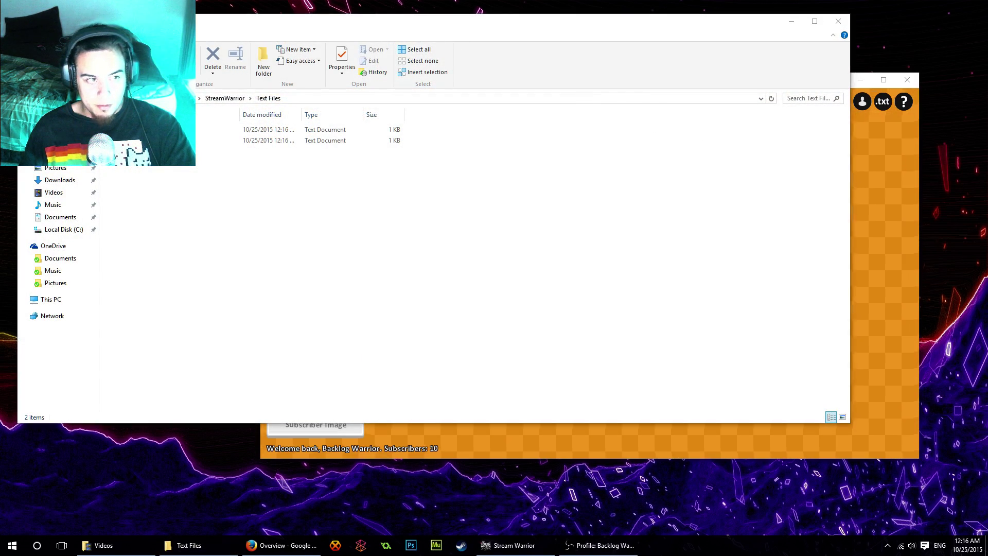
drag(18, 14, 340, 134)
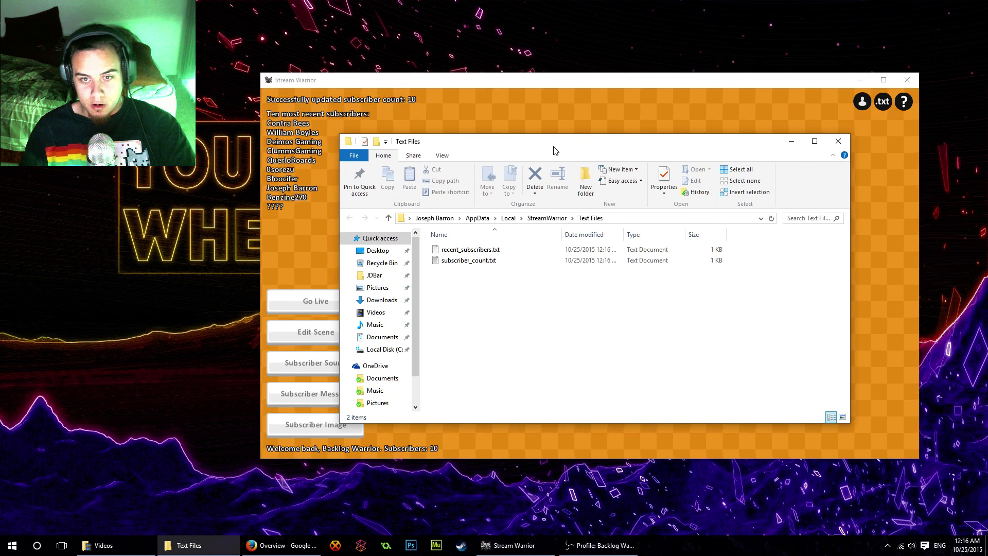
drag(551, 146, 564, 145)
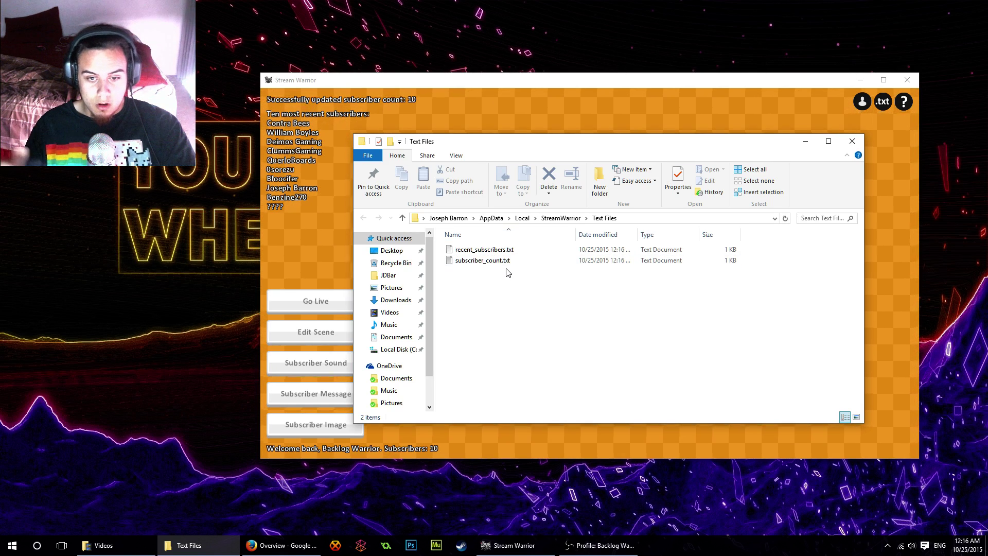
Read recent_subscribers.txt and subscriber_count.txt (count of 10) in Notepad, closing each afterwards.
double_click(493, 249)
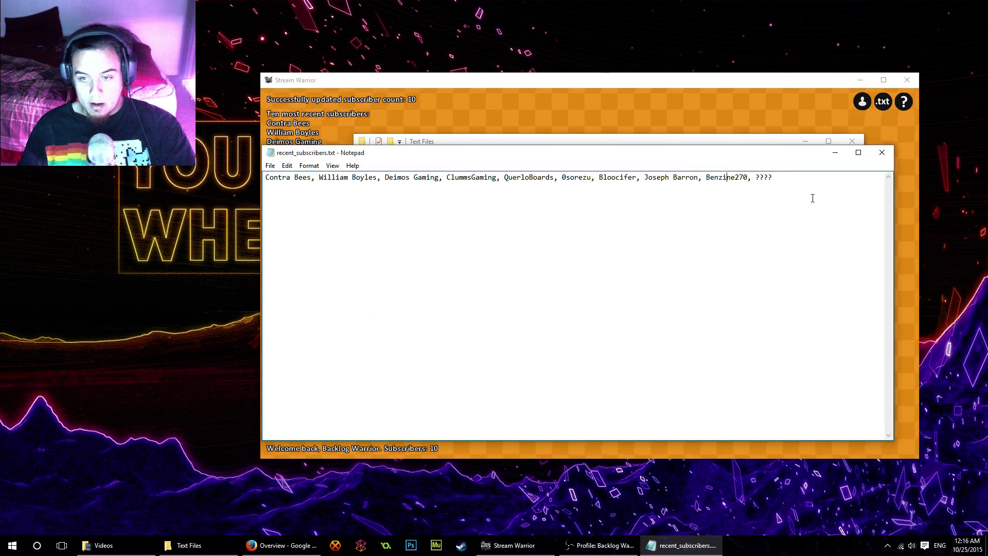
click(881, 154)
double_click(513, 264)
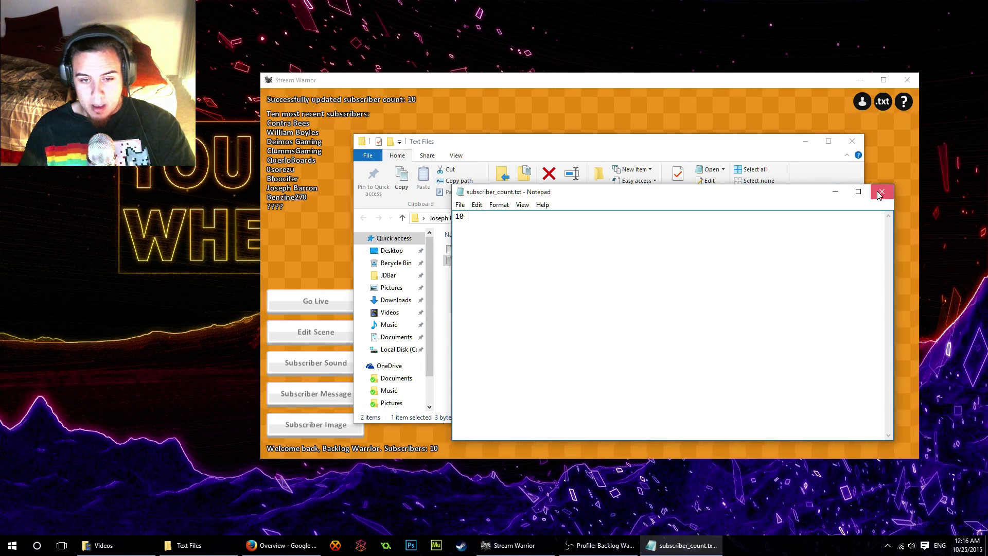
click(880, 193)
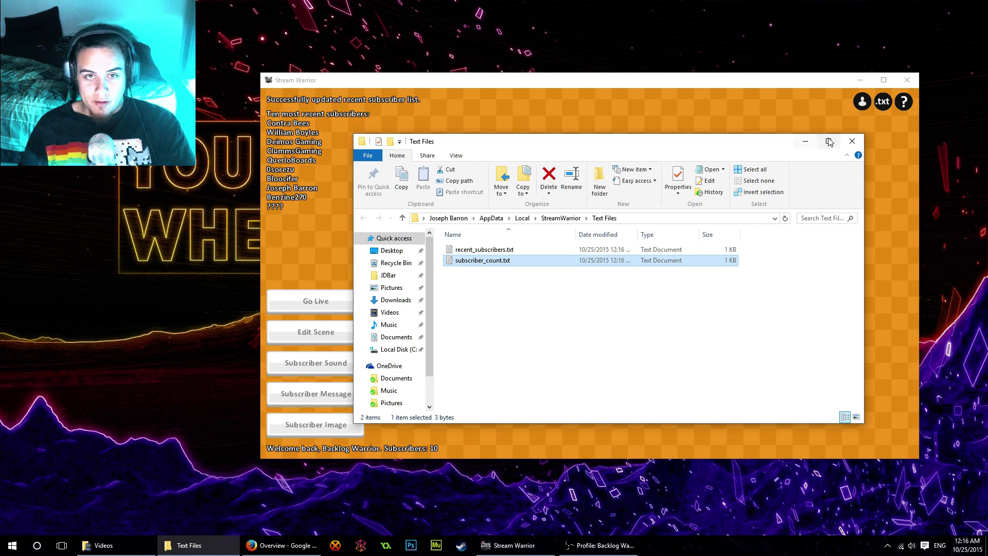
Close the Text Files folder window.
click(852, 142)
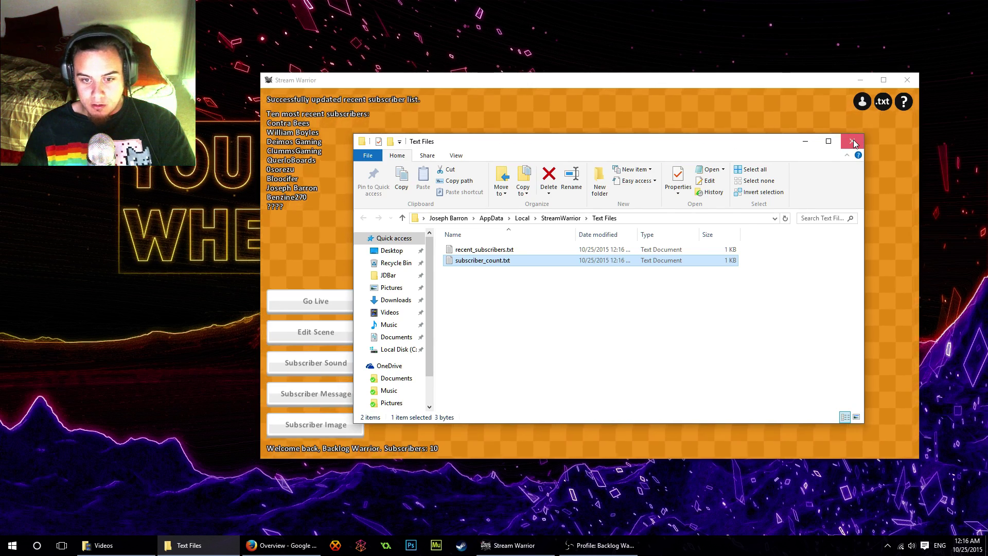
drag(756, 146, 650, 152)
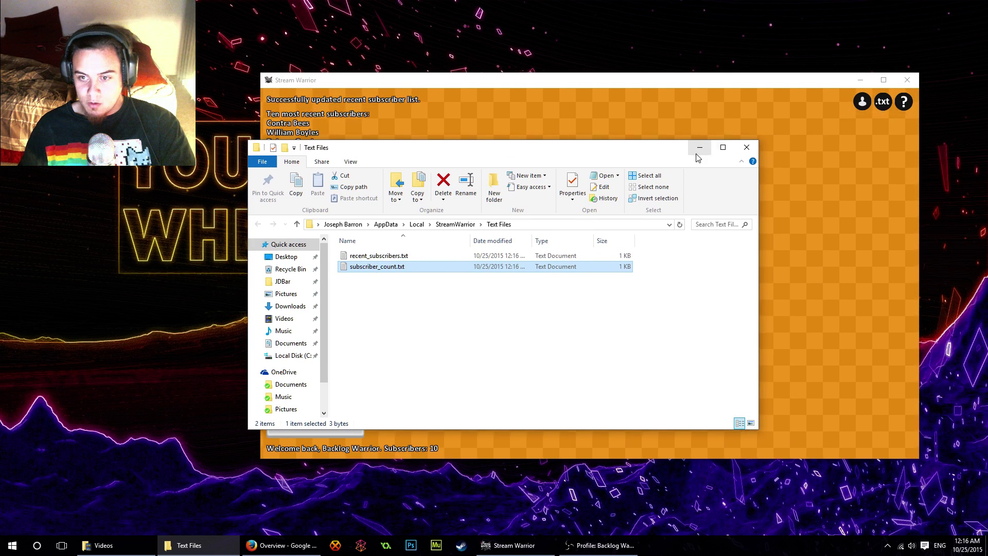
click(746, 147)
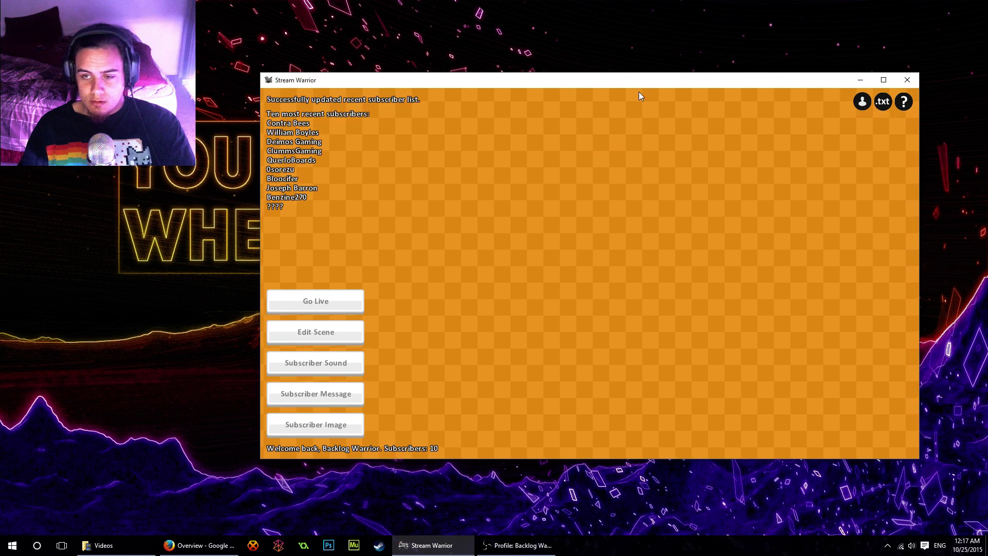
Nudge the main window right and toggle the saved profiles list open and closed several times.
mouse_move(640, 79)
mouse_down()
mouse_move(633, 89)
mouse_move(643, 80)
mouse_up()
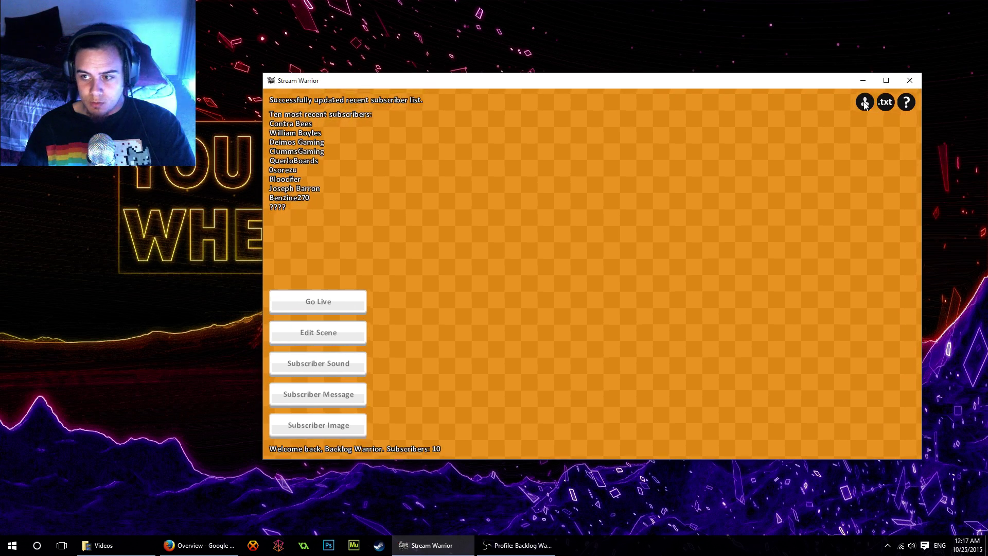
click(865, 102)
click(864, 105)
click(864, 103)
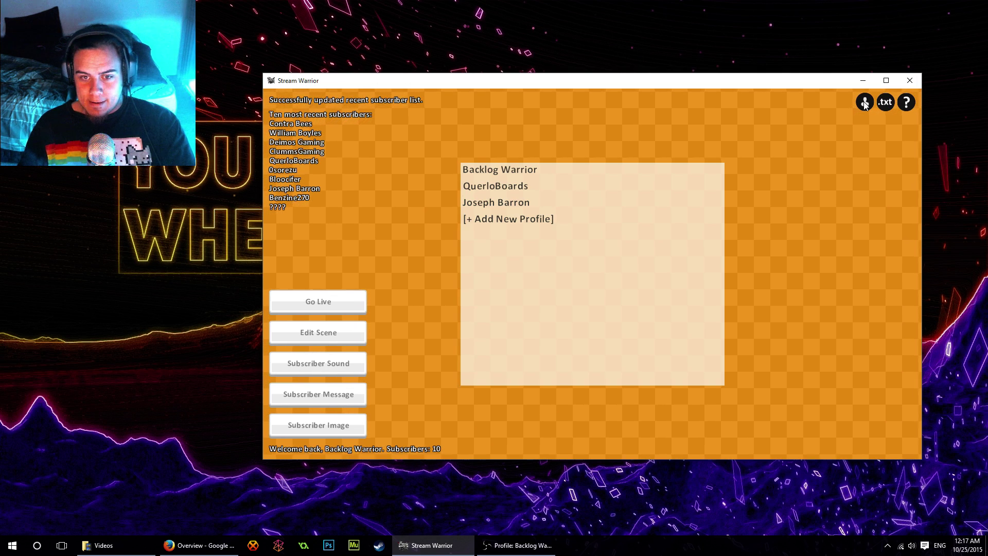
click(864, 103)
click(864, 103)
click(864, 103)
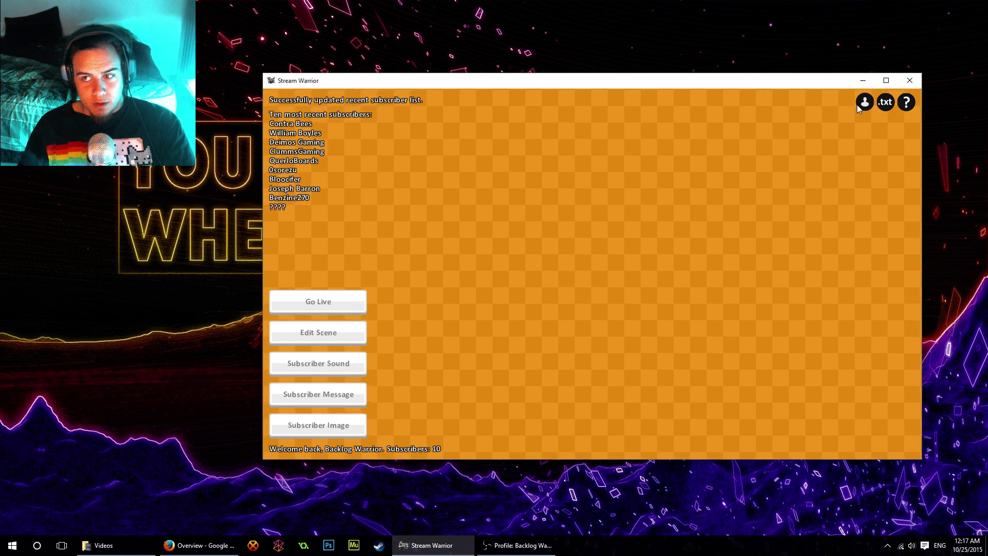
click(860, 103)
click(865, 103)
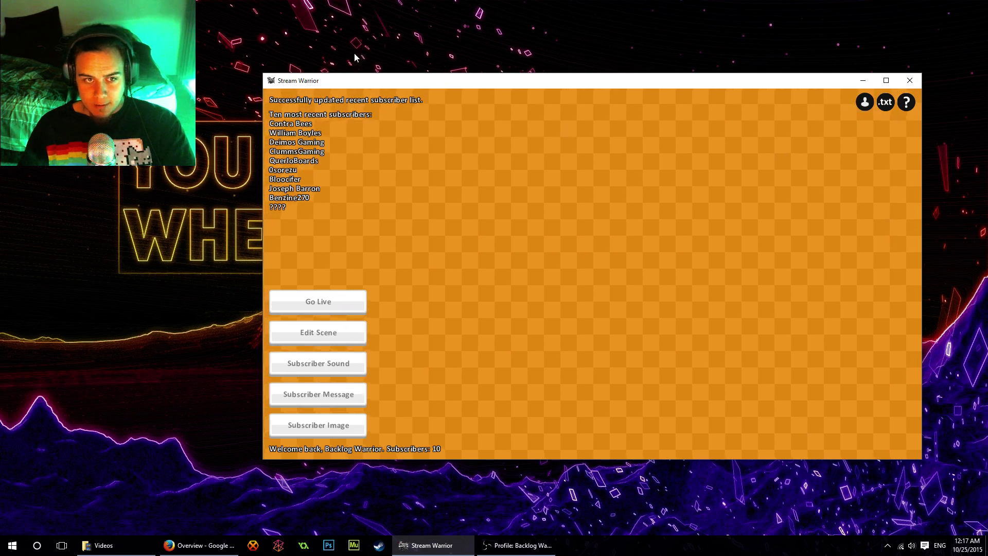
Shrink the main window from its corner, stretch it taller, and shift it left.
drag(483, 83, 454, 114)
mouse_move(252, 98)
mouse_down()
mouse_move(383, 126)
mouse_move(393, 147)
mouse_move(383, 165)
mouse_up()
drag(481, 175, 351, 125)
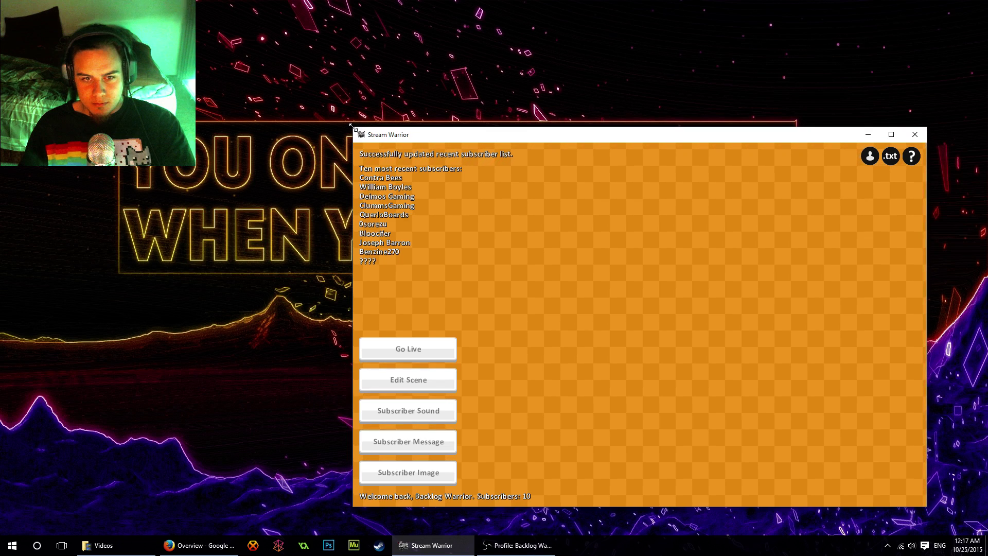
drag(476, 133, 455, 139)
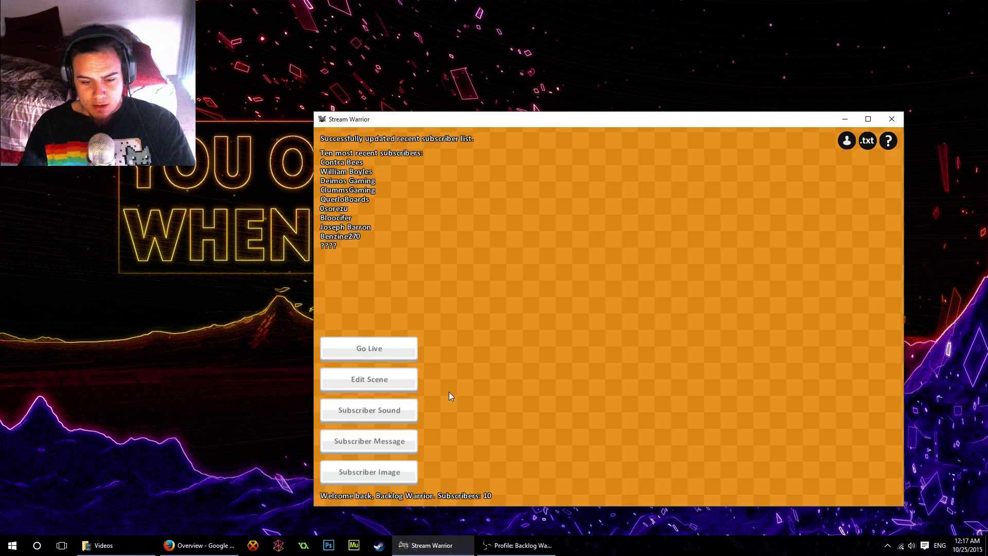
click(393, 380)
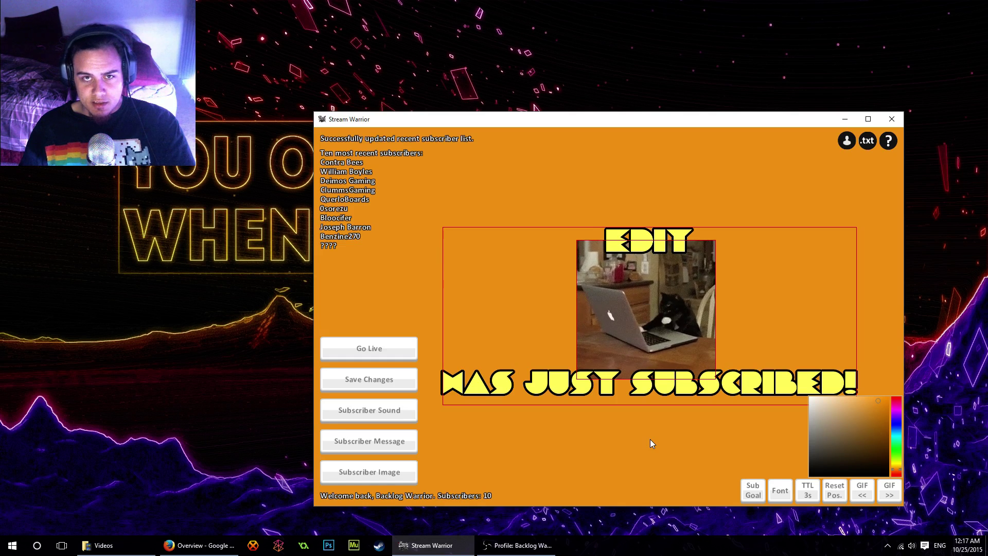
click(383, 380)
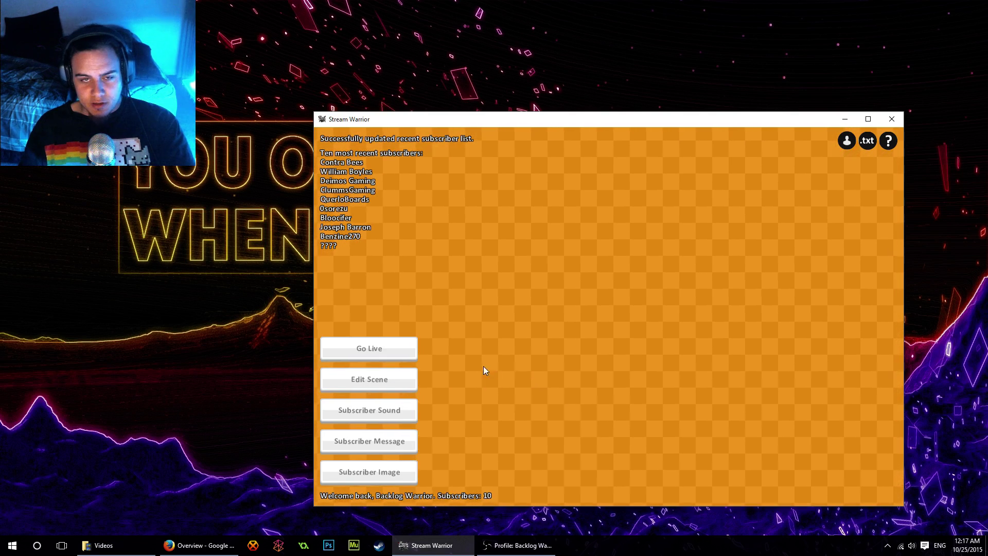
click(391, 379)
click(392, 379)
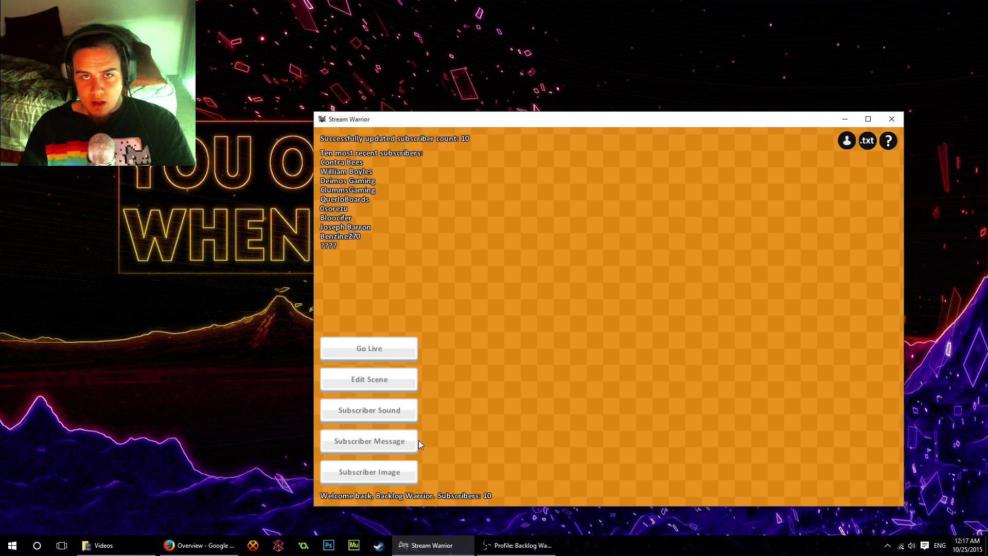
Open the Subscriber Sound picker with the OGG Vorbis filter and move it down-left.
click(403, 412)
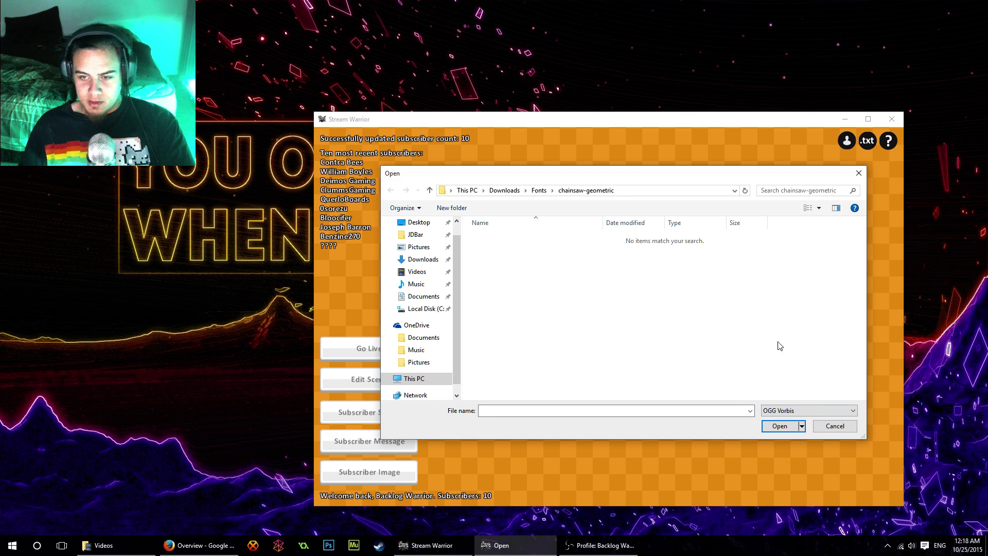
drag(687, 184, 644, 125)
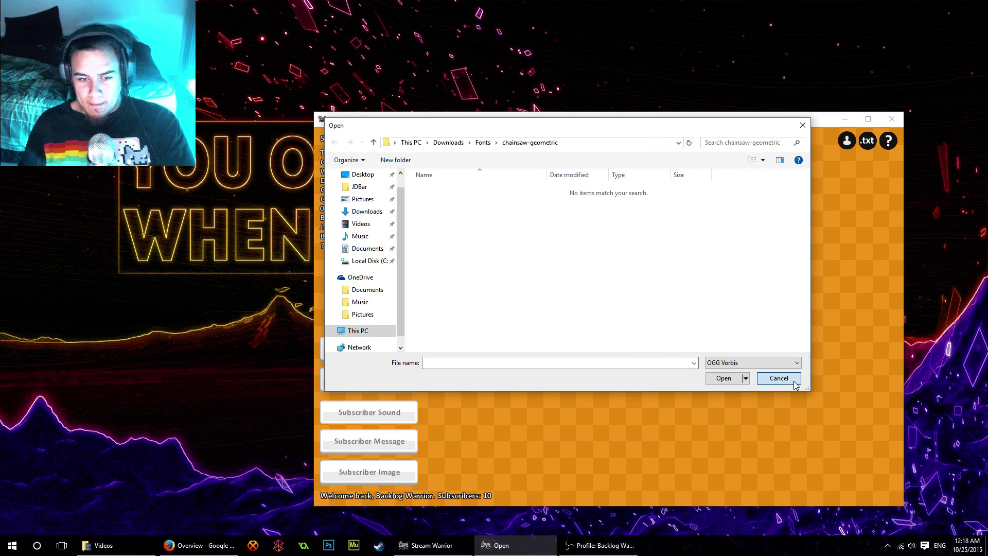
Cancel the sound picker, browse Pictures for GIF subscriber images, then cancel the image picker.
click(795, 382)
click(386, 471)
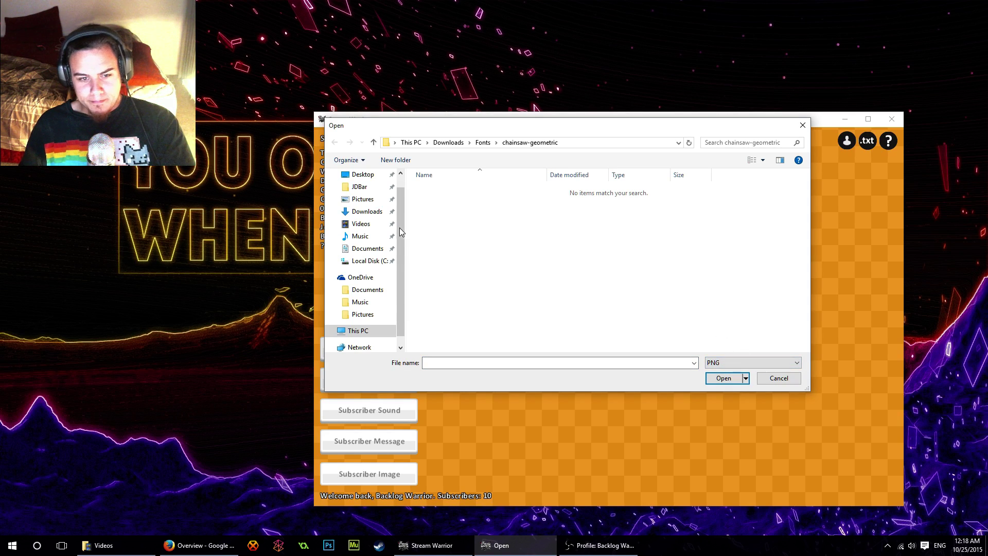
click(363, 200)
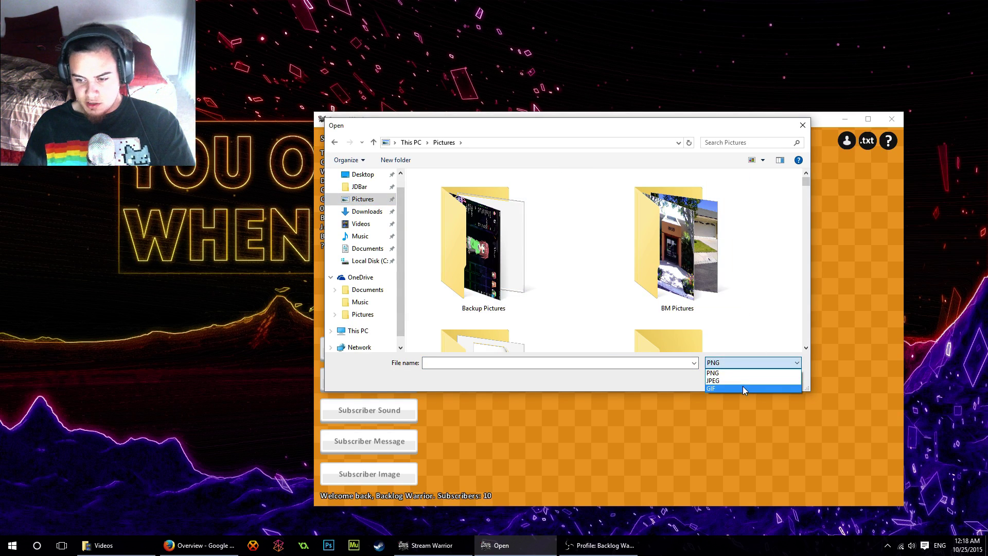
click(742, 389)
scroll(761, 283, down, 3)
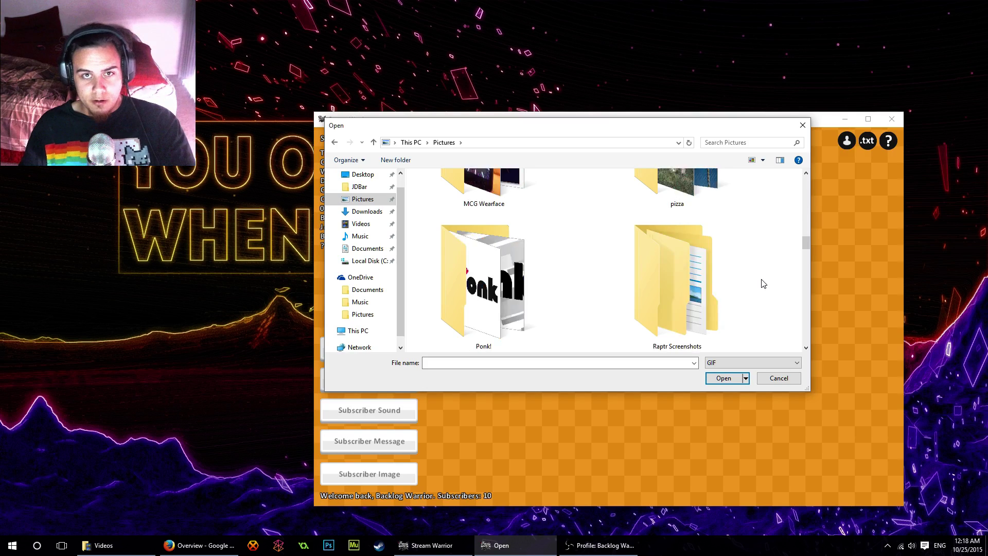
scroll(706, 293, down, 8)
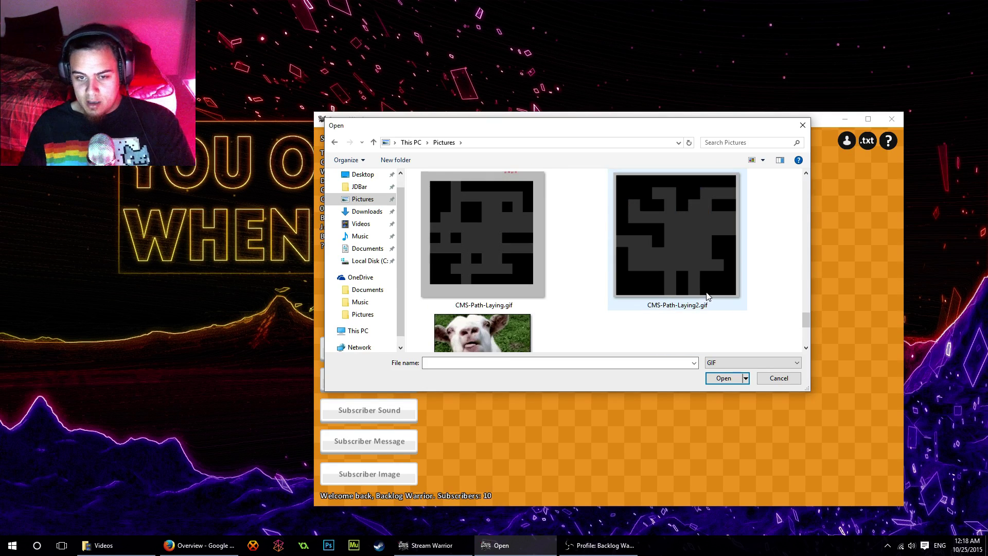
click(764, 380)
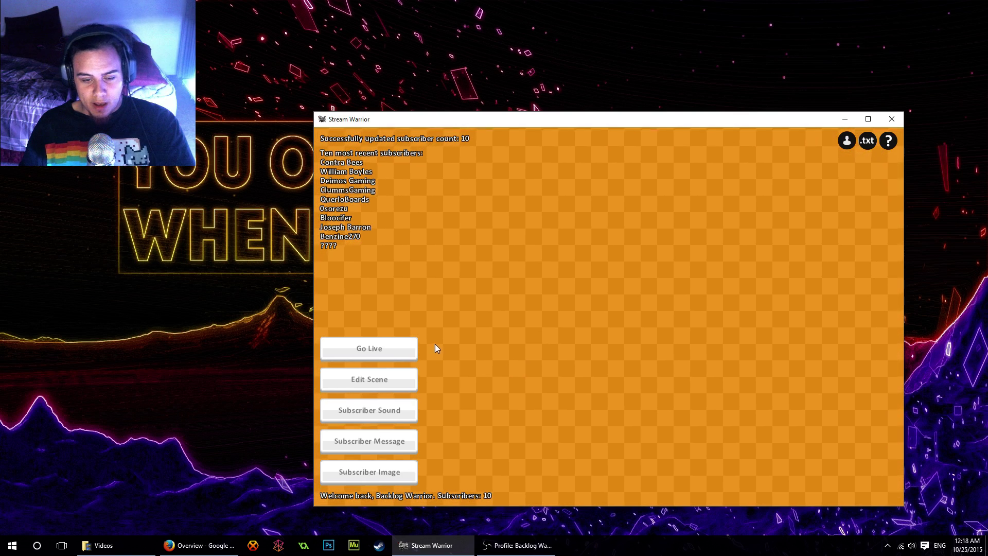
click(384, 475)
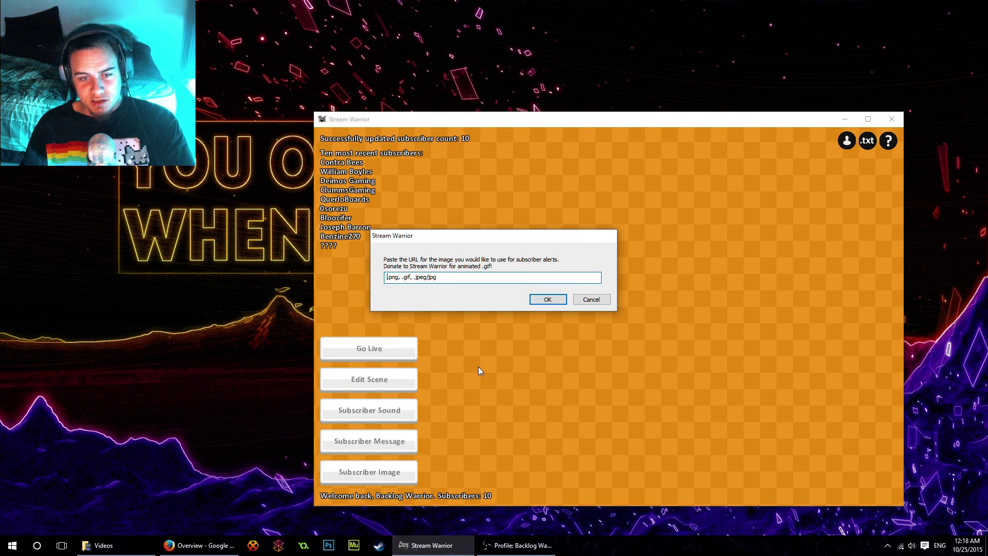
drag(489, 282, 385, 278)
click(455, 275)
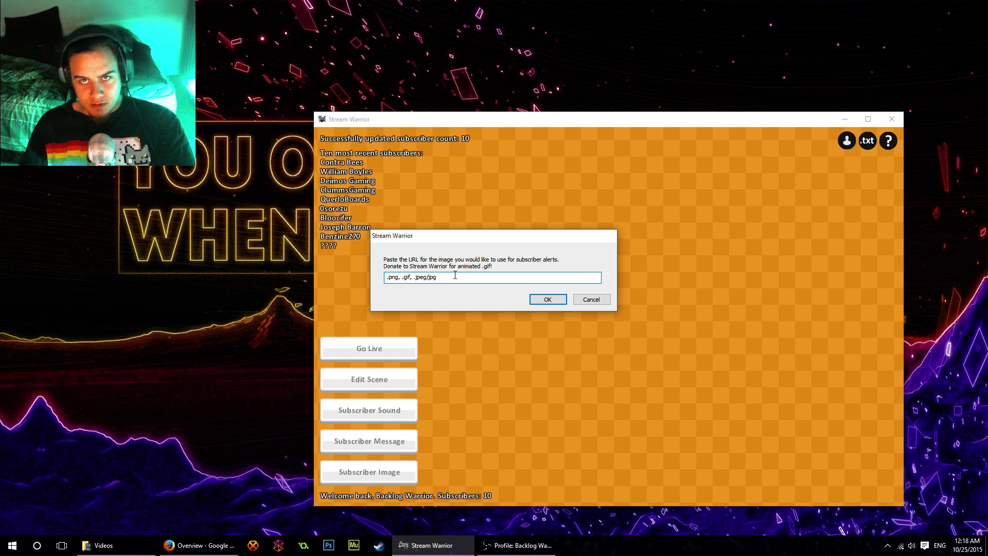
click(600, 300)
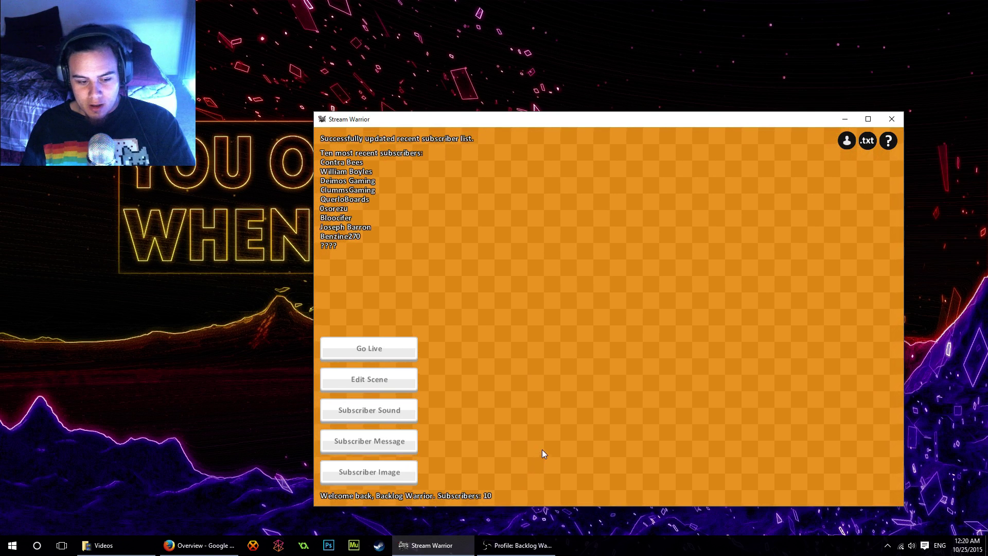
Drag the Stream Warrior window twice toward the desktop's top-right corner.
drag(561, 121, 616, 54)
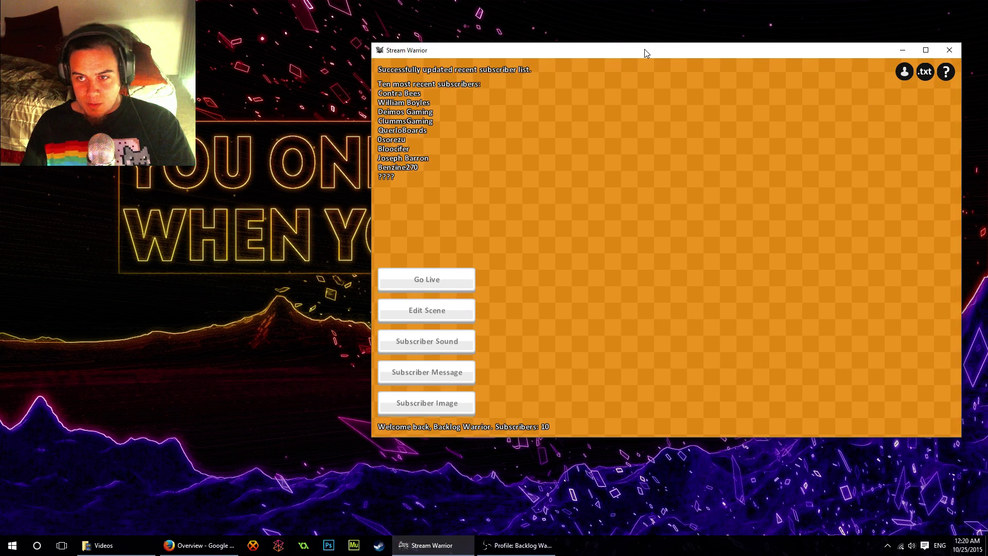
drag(646, 51, 662, 24)
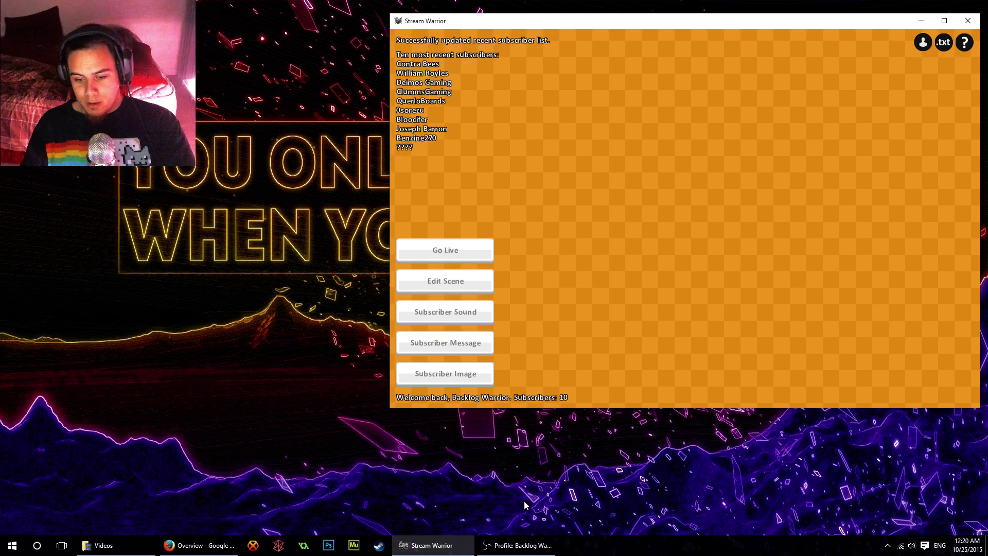
Bring OBS forward from the taskbar and drag its window up and right to reveal its sources.
click(517, 545)
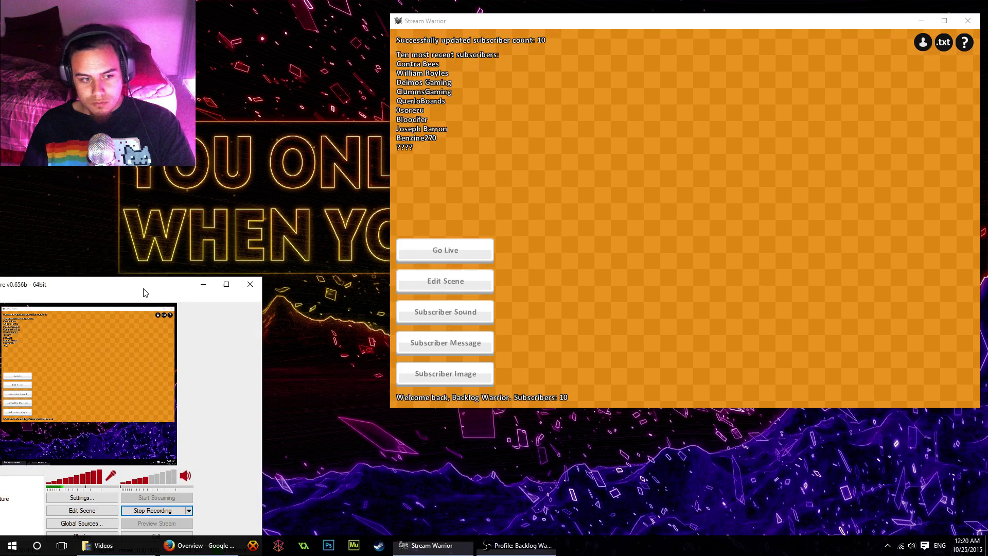
drag(144, 289, 149, 238)
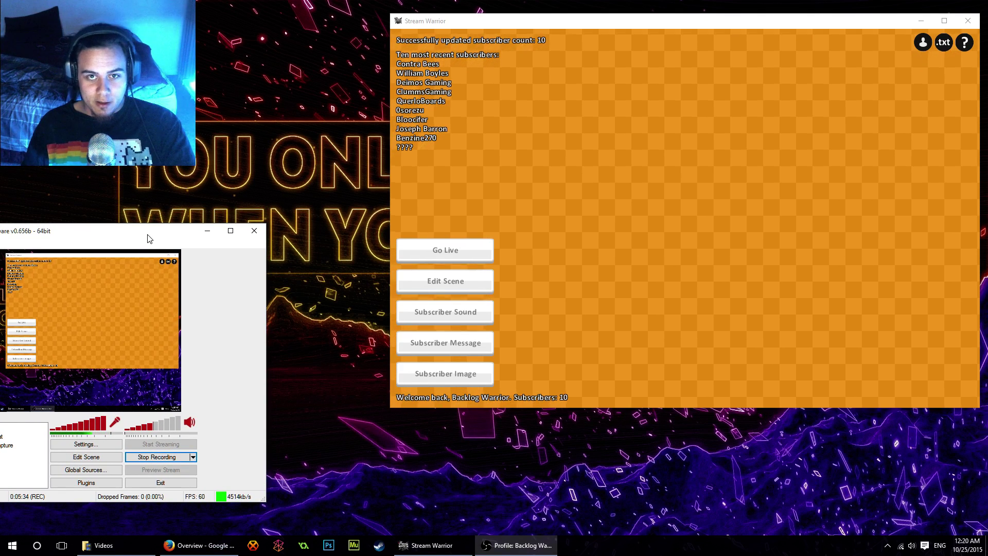
drag(149, 238, 181, 217)
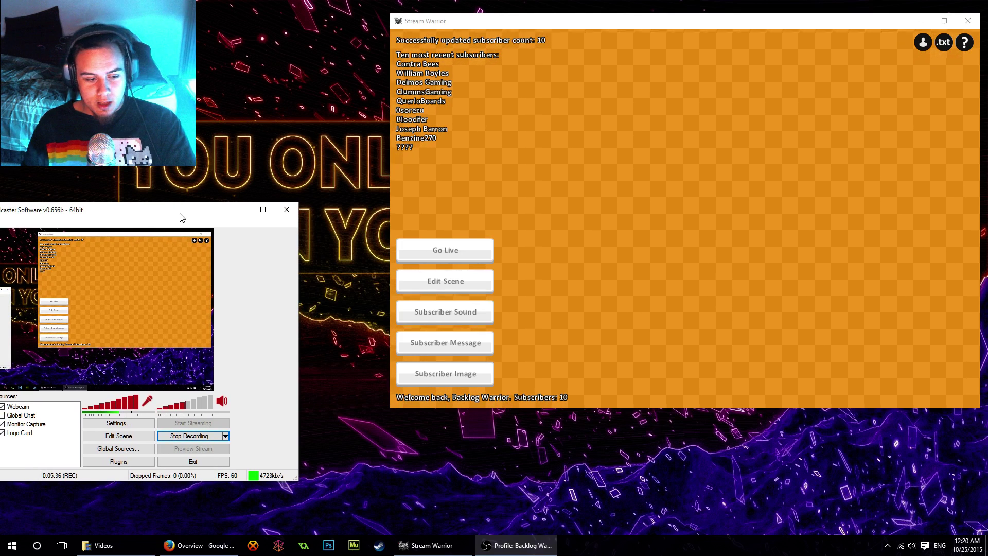